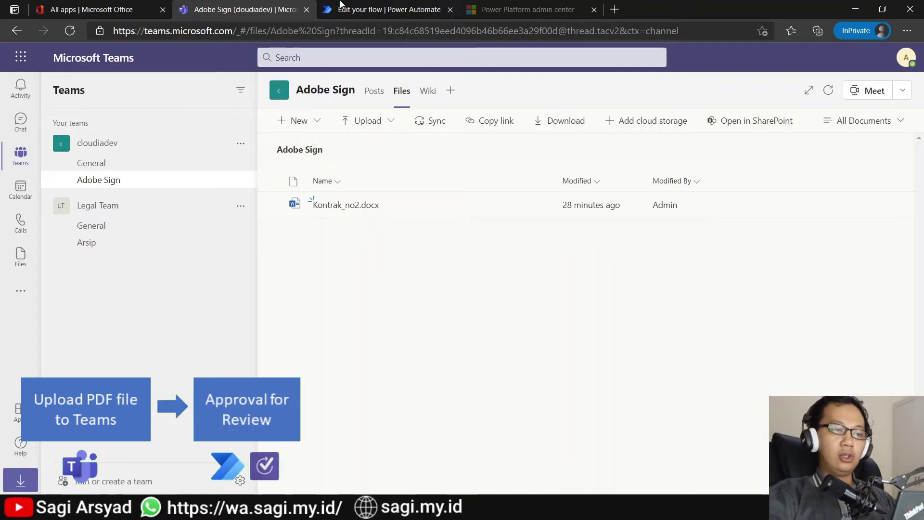
Step: Switch from the Adobe Sign channel's files to the approval flow in Power Automate
click(356, 6)
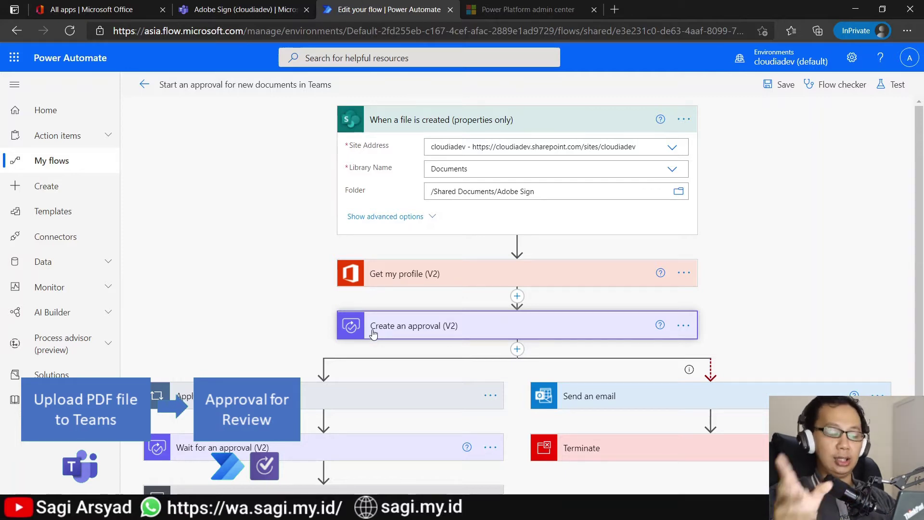
Step: Scroll down the approval flow canvas, then return to the Adobe Sign channel's file list
scroll(373, 333, down, 2)
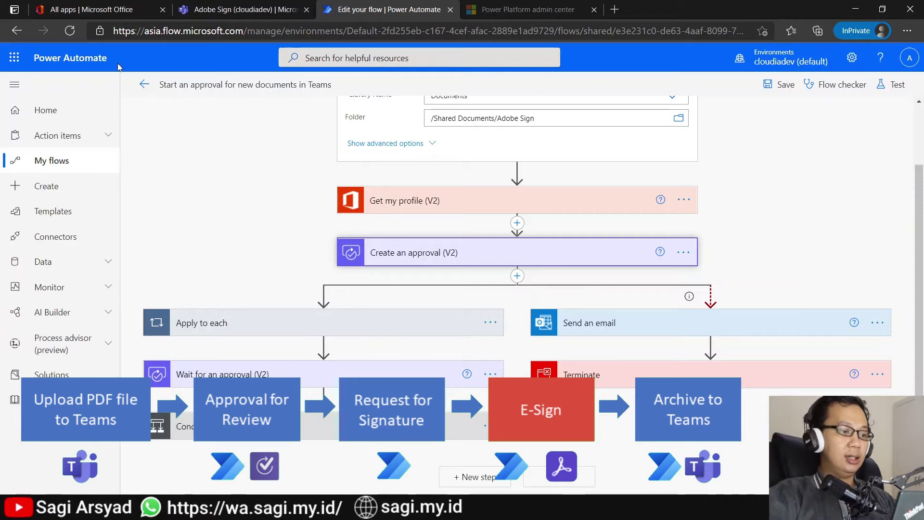
click(207, 10)
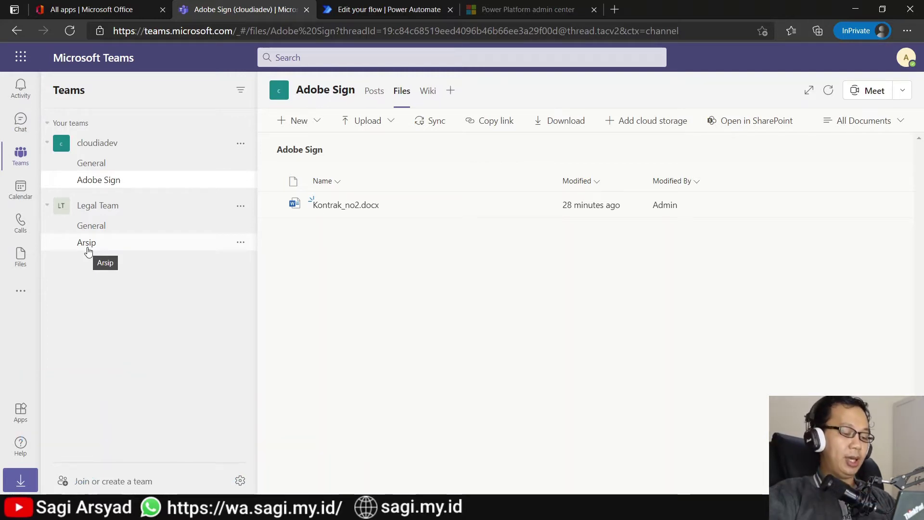
Step: Drag Kontrak_no3.docx into the Adobe Sign Files tab, then go to Teams as the approver
drag(88, 251, 435, 302)
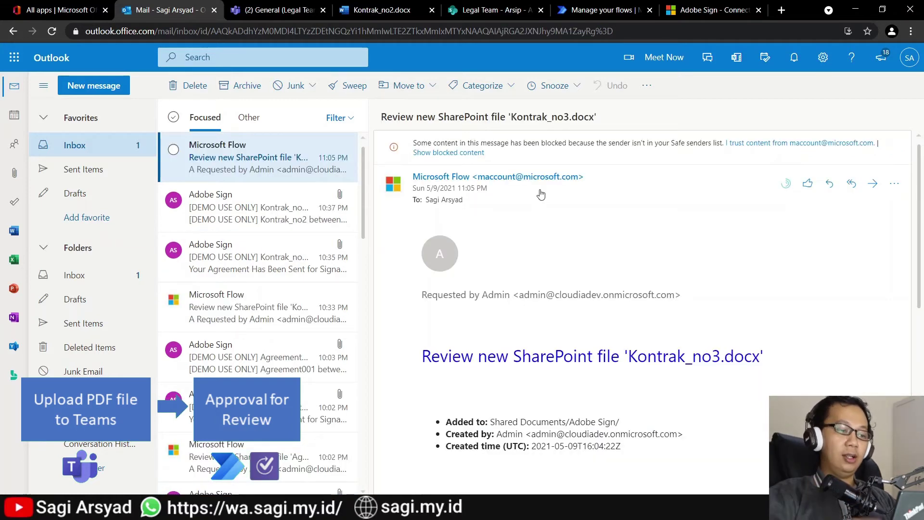
click(281, 10)
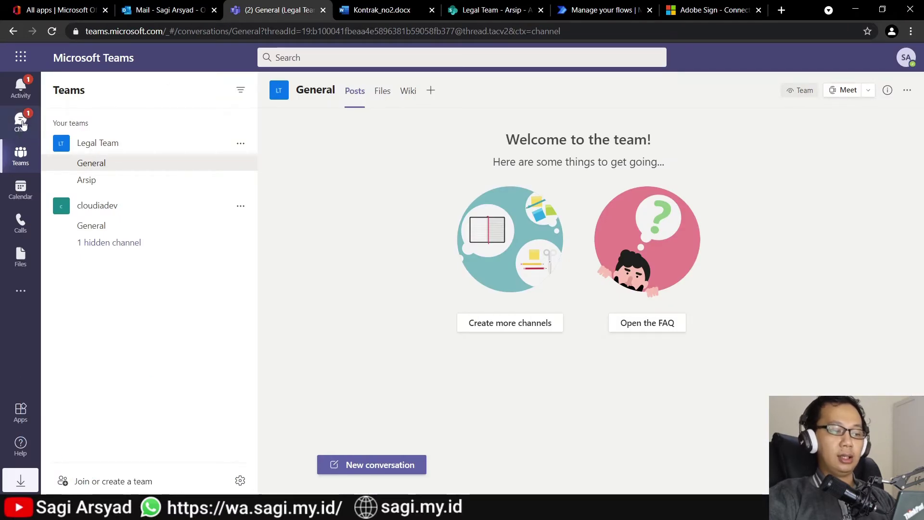
Step: Start approving Kontrak_no3 from the Flow chat card, then bring up the Approvals app
click(22, 123)
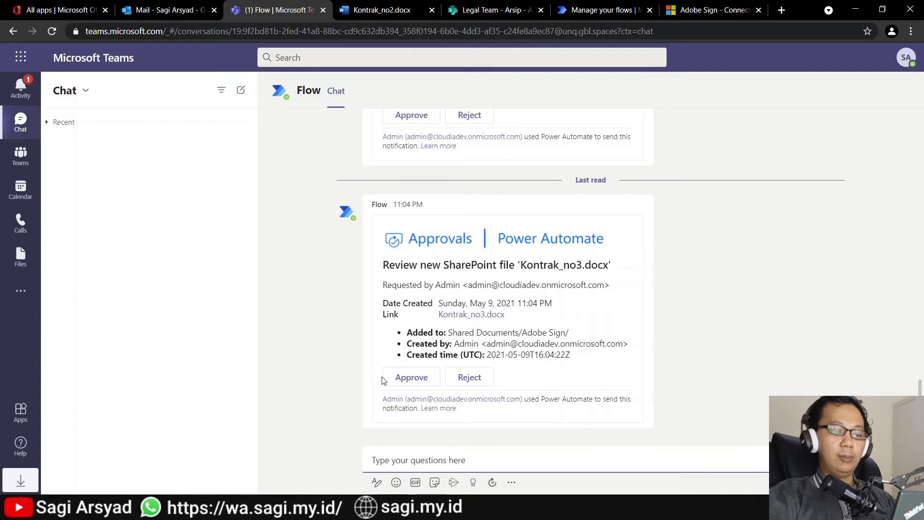
click(405, 381)
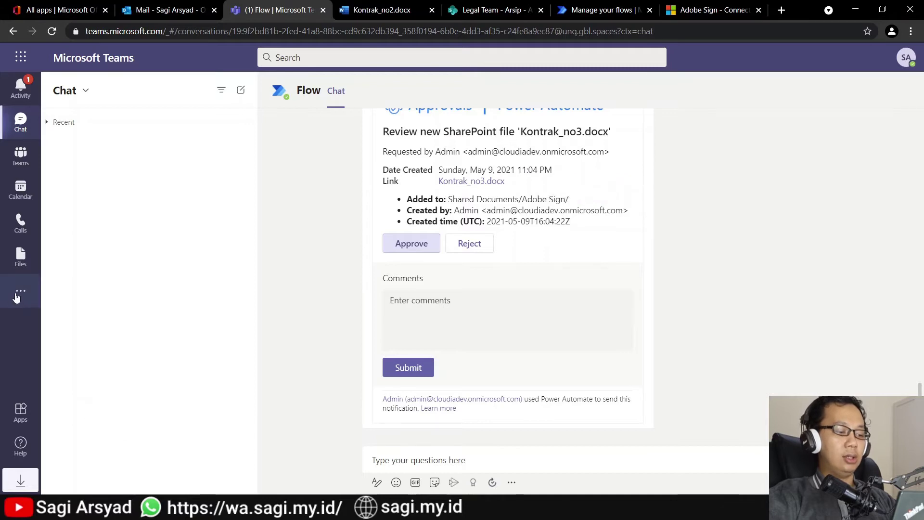
click(20, 291)
click(68, 240)
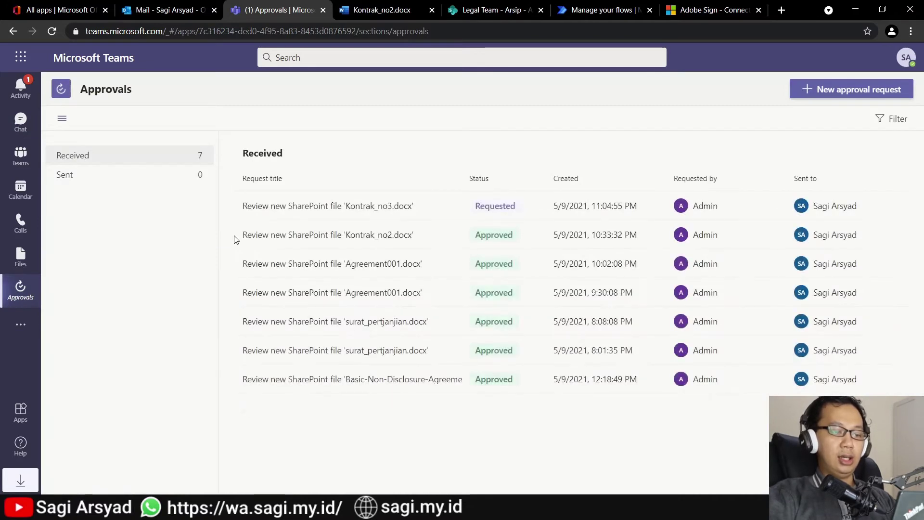
Step: Read the attached Kontrak_no3.docx, then approve its review request with the comment 'OK'
click(295, 204)
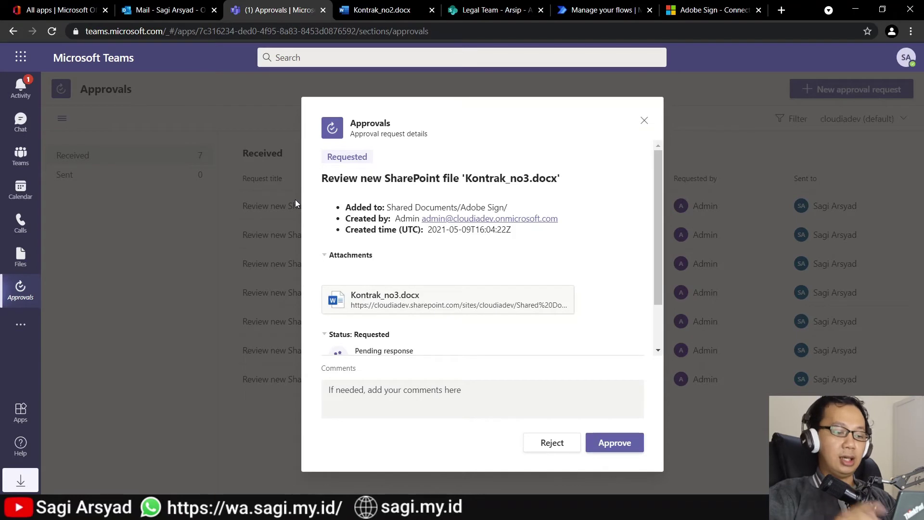
click(378, 300)
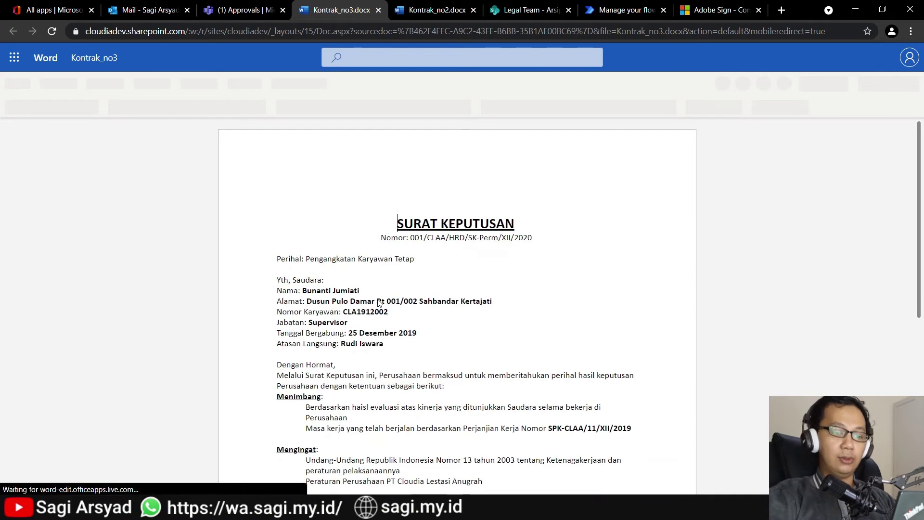
scroll(379, 302, down, 6)
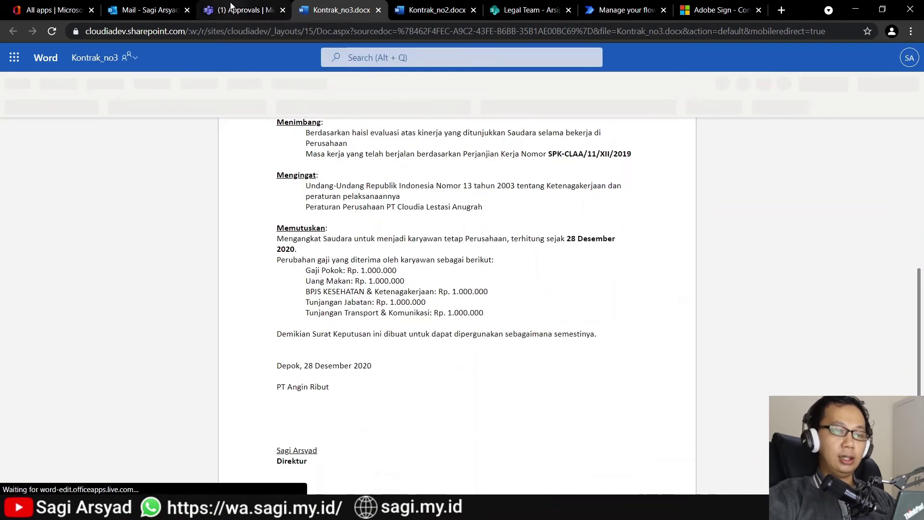
click(232, 8)
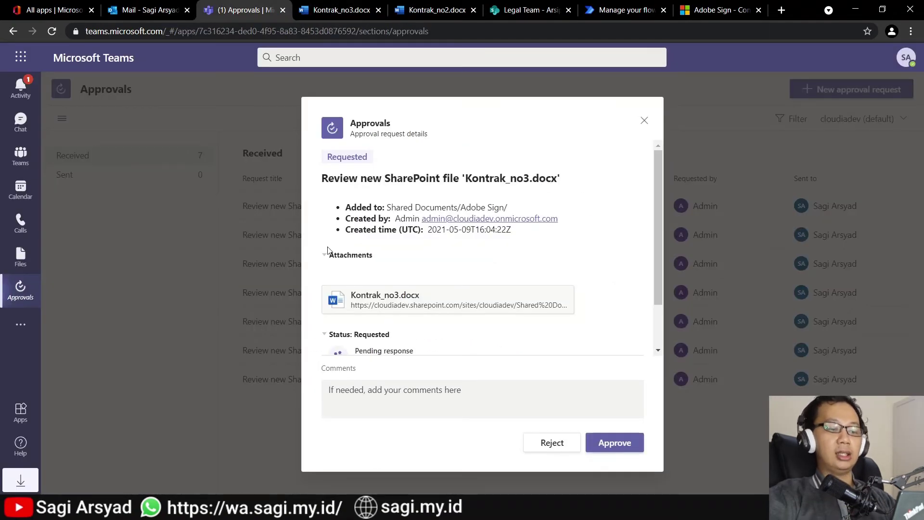
click(394, 391)
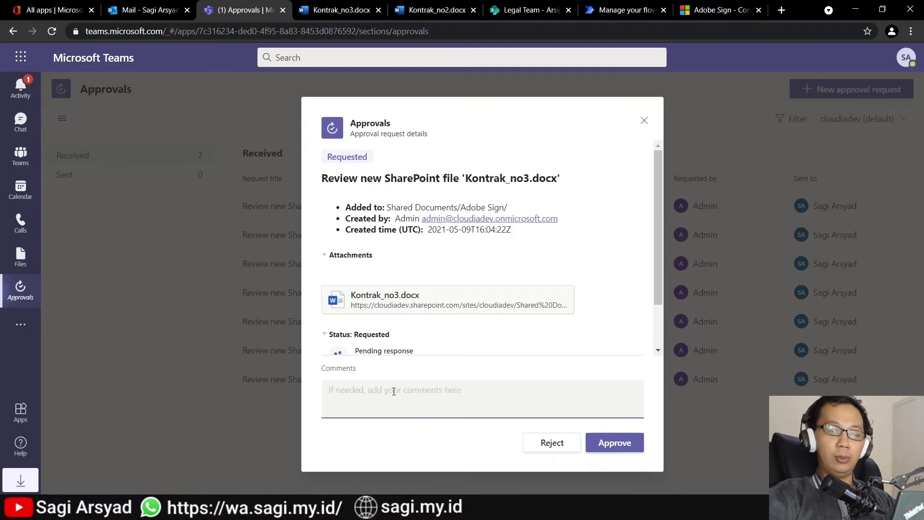
text(OK)
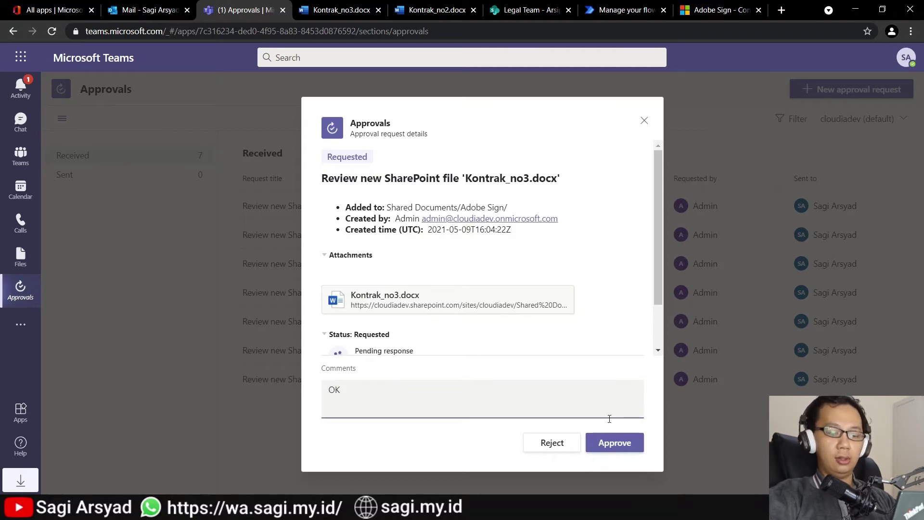
click(615, 442)
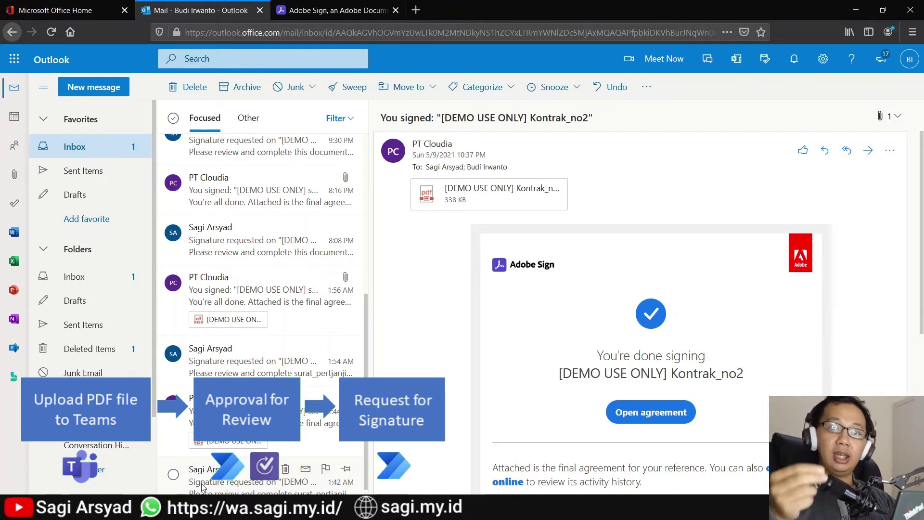
Step: Open the 'Signature requested' email for Kontrak_no3 and start Review and sign
scroll(202, 487, up, 5)
click(275, 154)
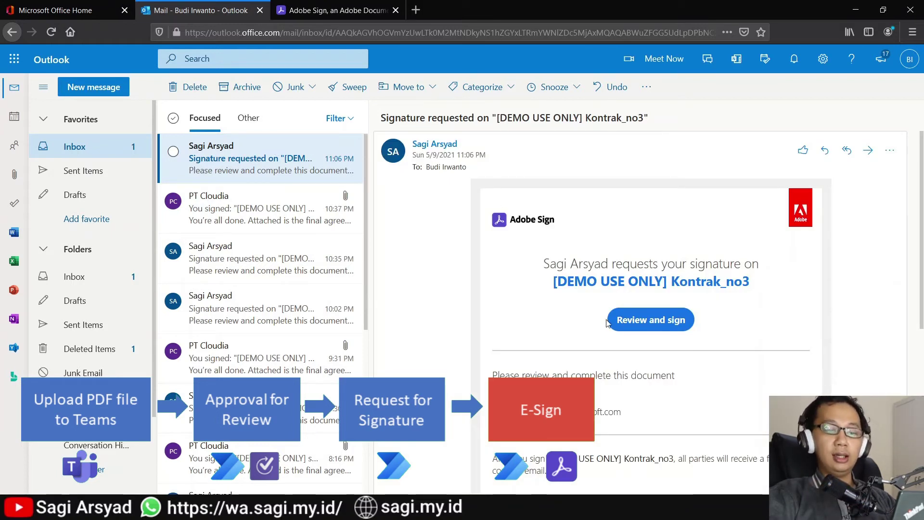
click(631, 331)
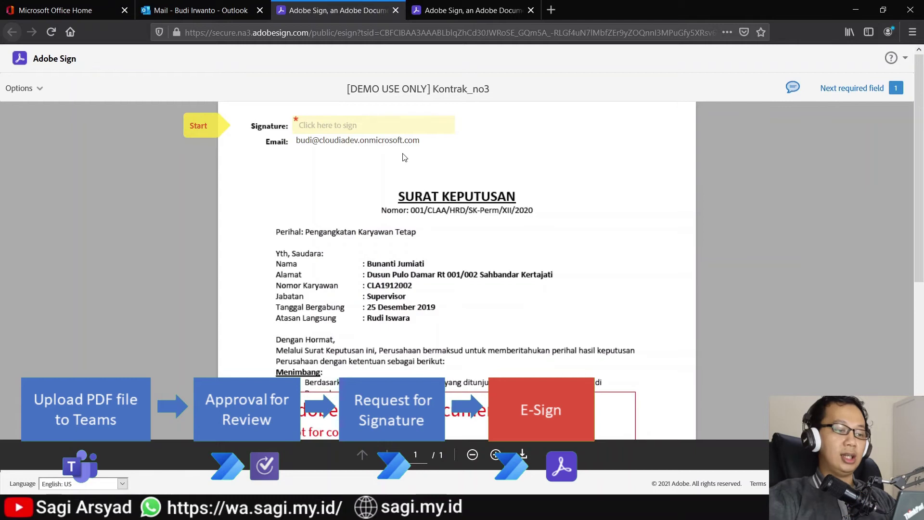
Step: Draw a signature with the signer's name in Kontrak_no3's Signature field and submit it
click(380, 126)
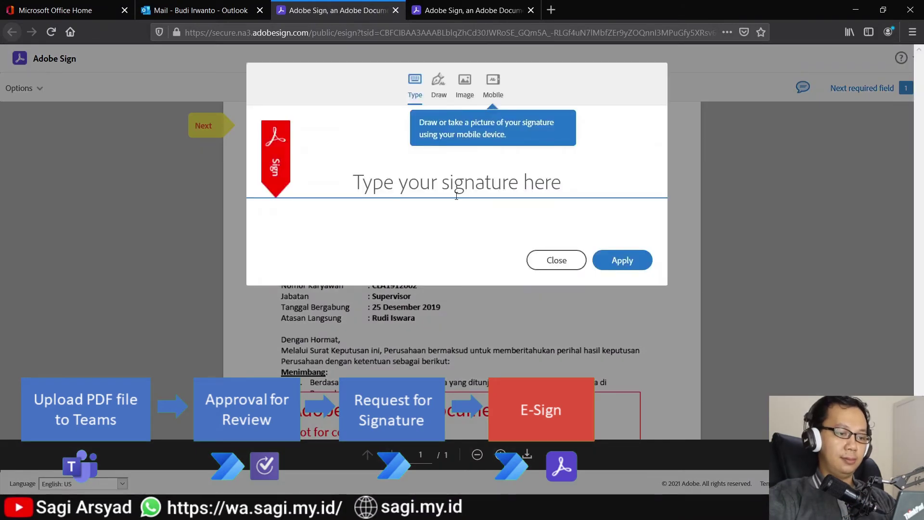
click(436, 91)
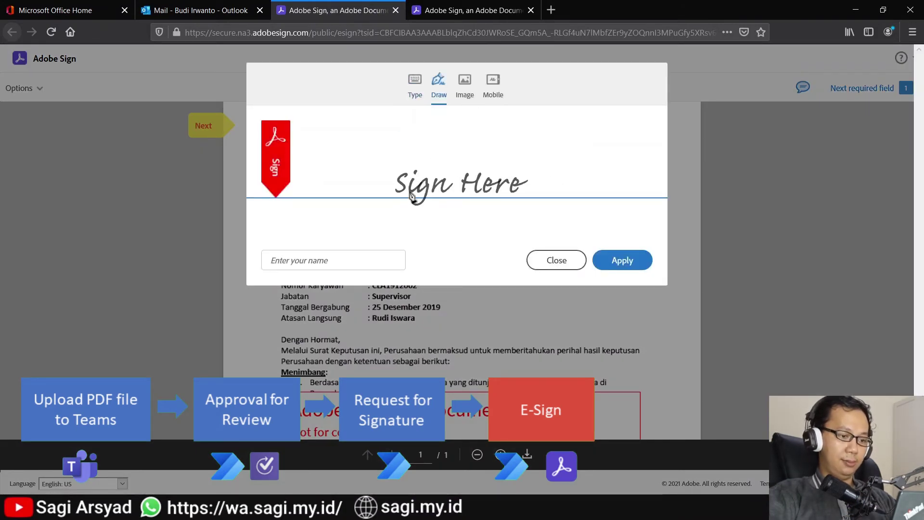
mouse_move(375, 208)
mouse_down()
mouse_move(423, 190)
mouse_move(481, 143)
mouse_move(535, 158)
mouse_move(393, 221)
mouse_move(445, 186)
mouse_up()
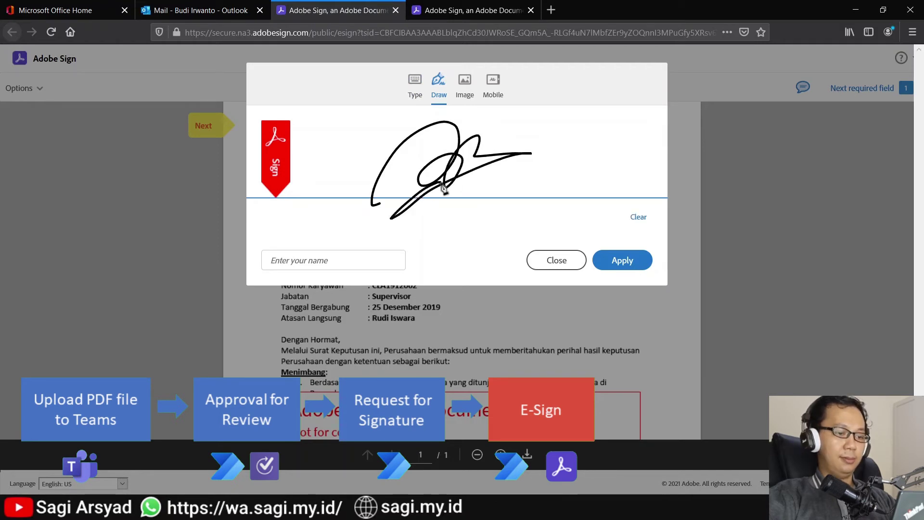
click(355, 253)
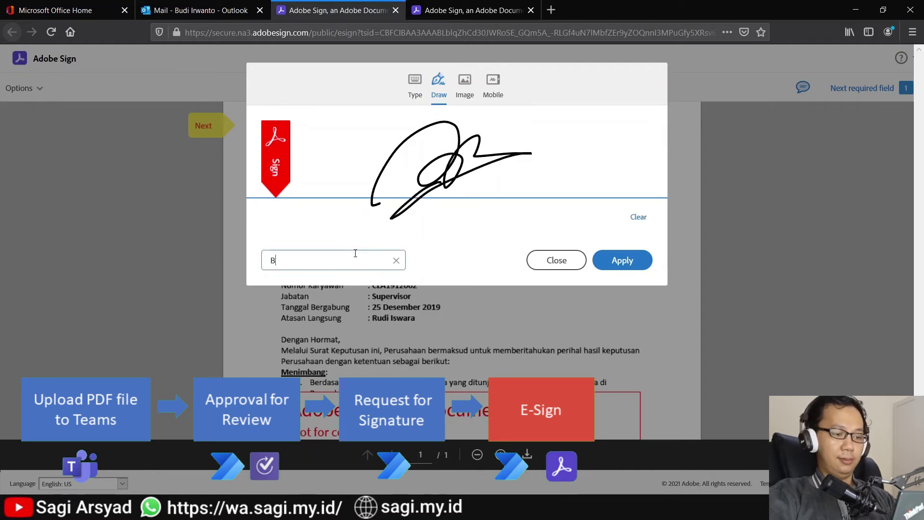
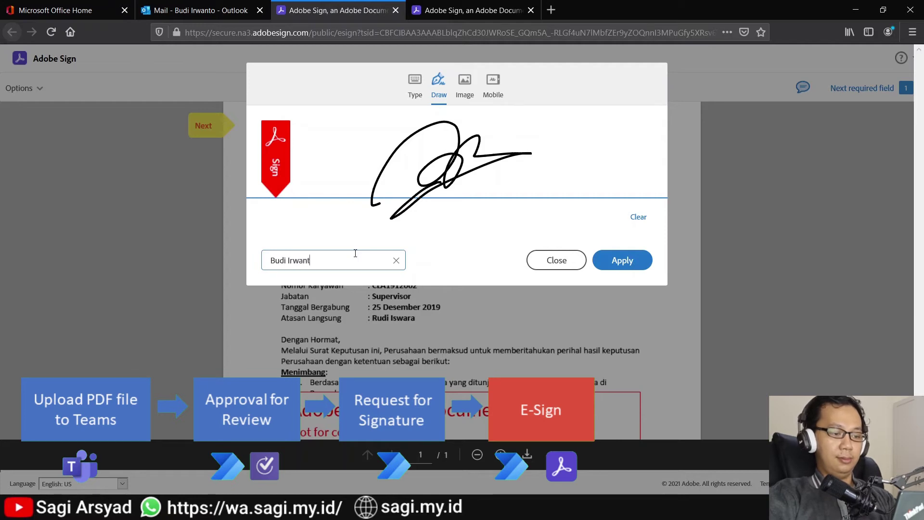
click(618, 262)
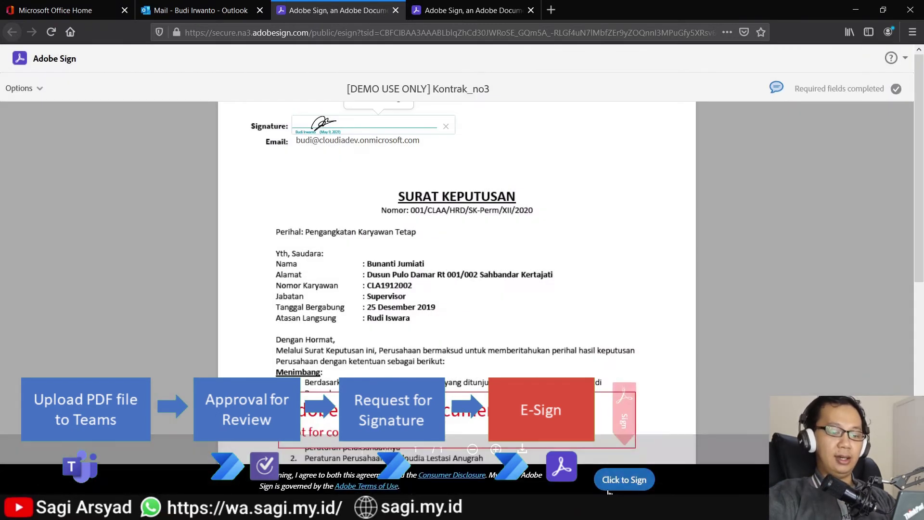
click(610, 487)
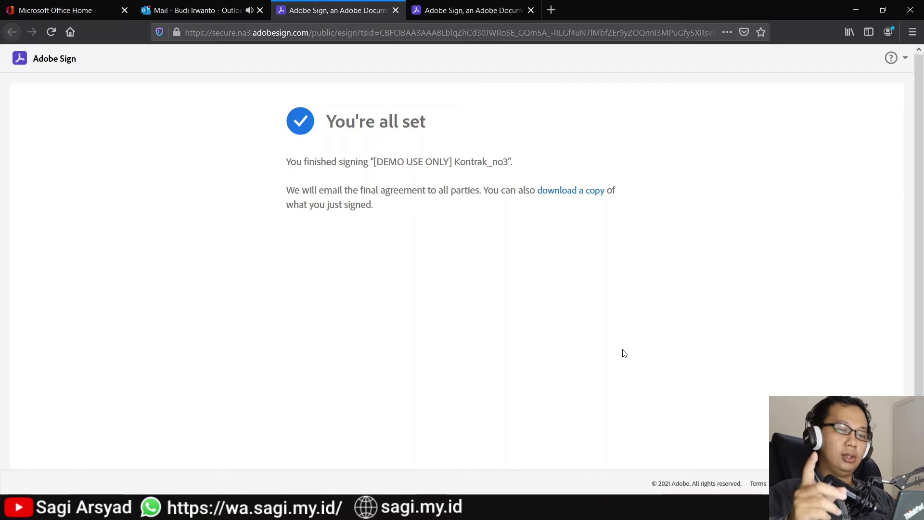
click(195, 5)
Step: Open the 'You signed' email and scroll through the signed Kontrak_no3 PDF attachment
click(242, 148)
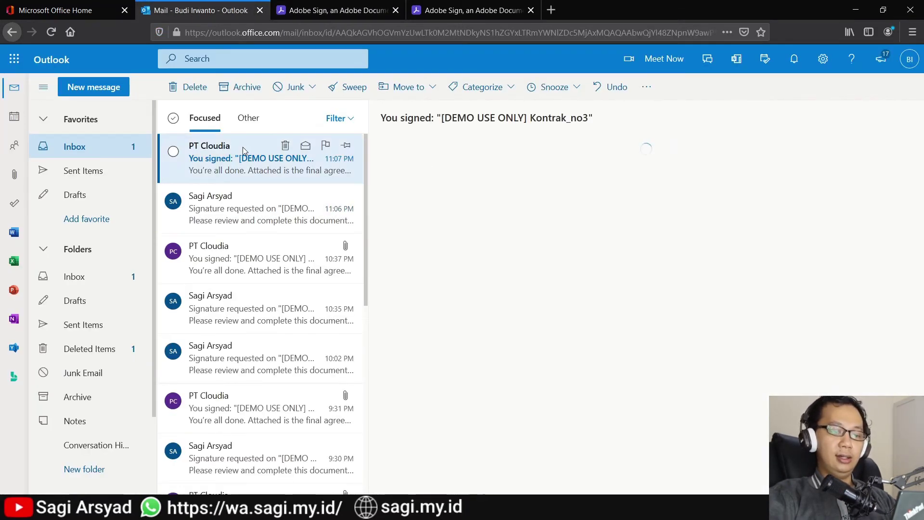
click(503, 202)
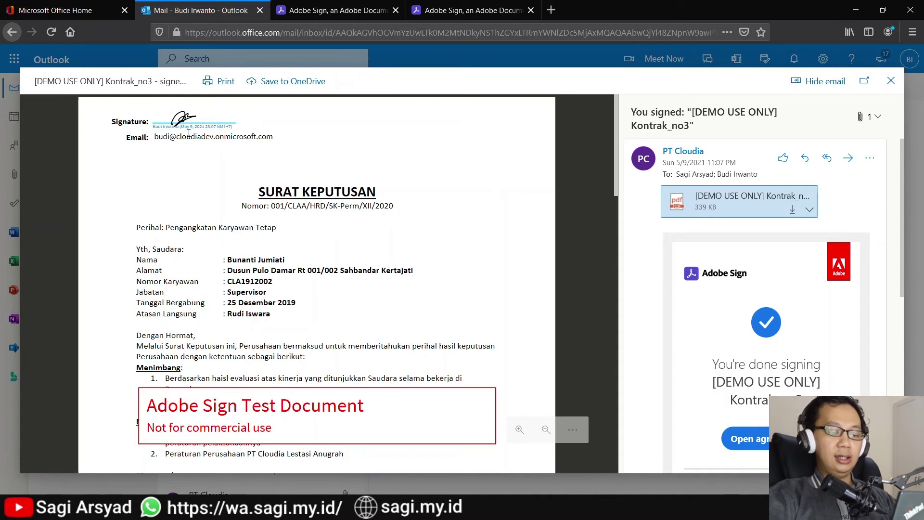
scroll(236, 191, down, 10)
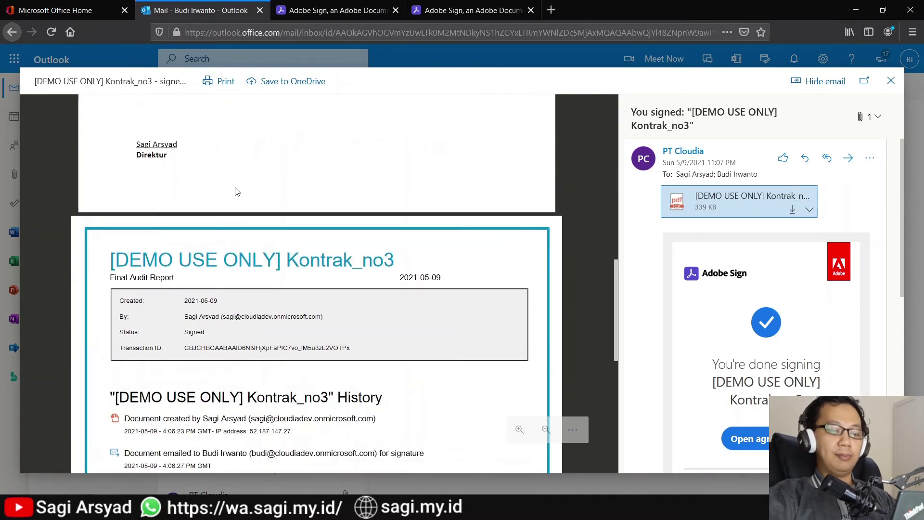
scroll(236, 191, down, 4)
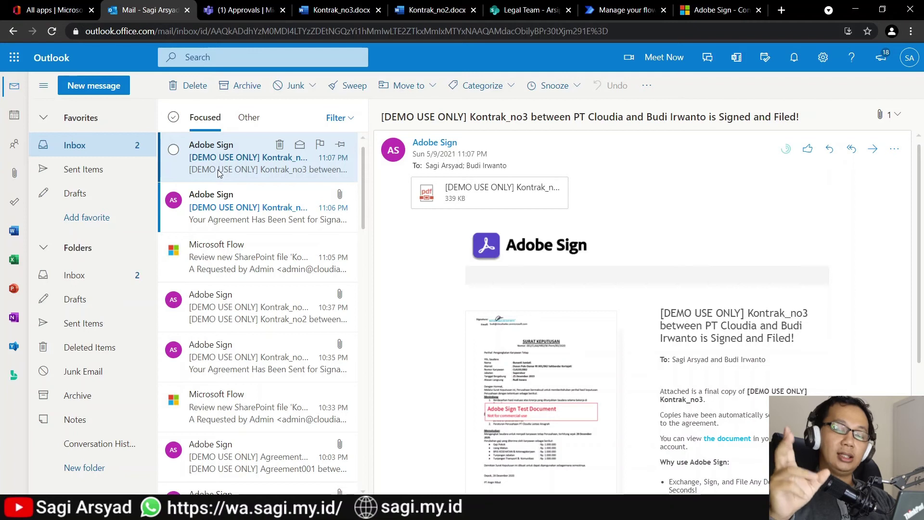
Step: Preview the 'Signed and Filed!' email's Kontrak_no3 PDF and scroll toward the audit report
click(452, 206)
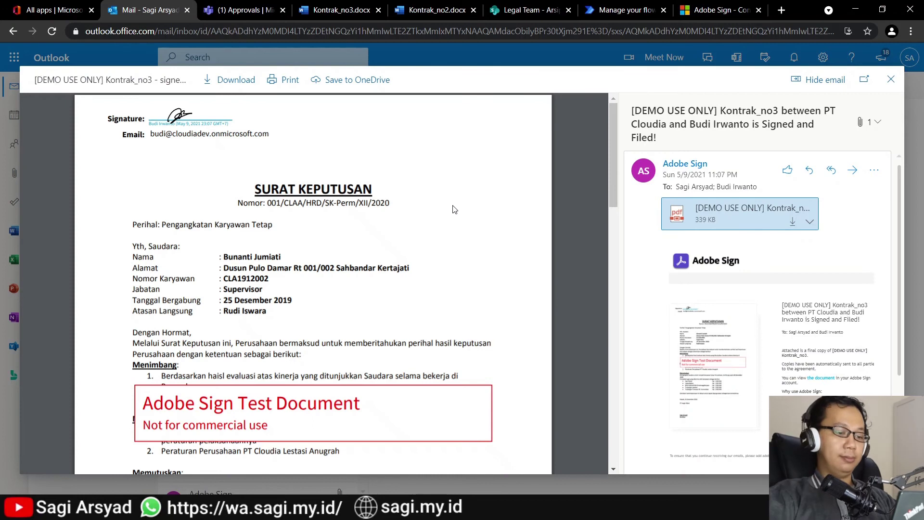
scroll(455, 209, down, 15)
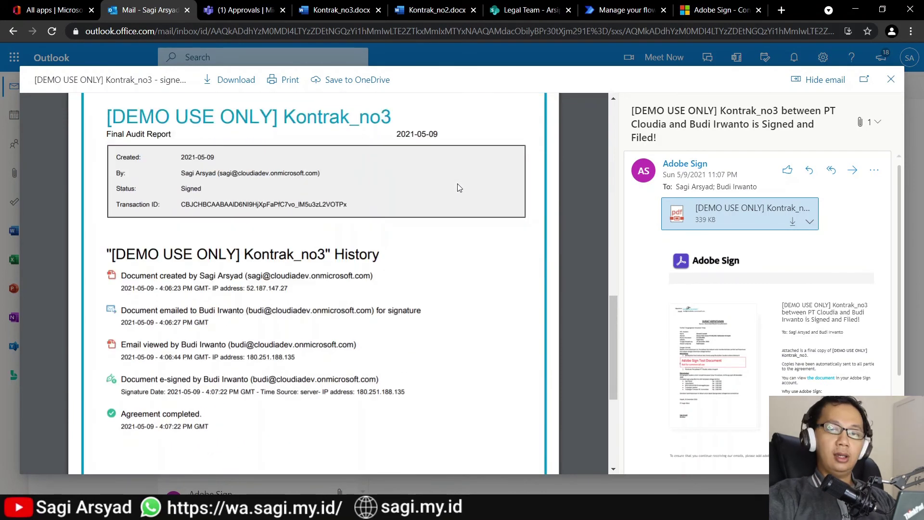